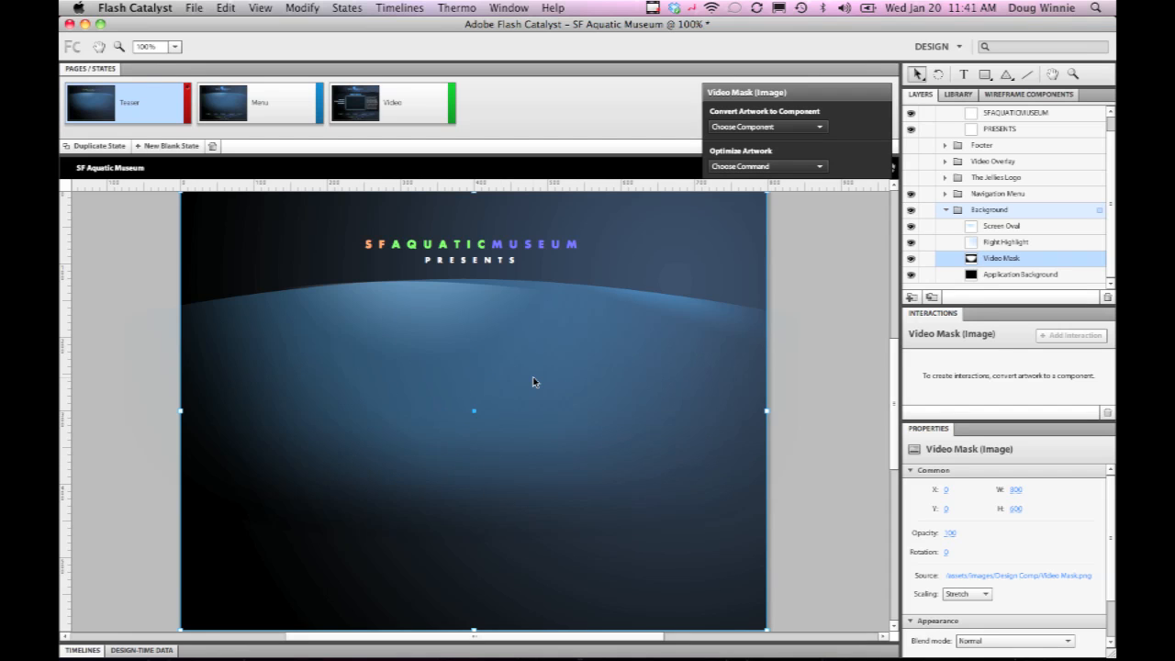
# Import BlueJellies.f4v from the Audio and Video folder as a video player on the teaser page
pyautogui.click(193, 9)
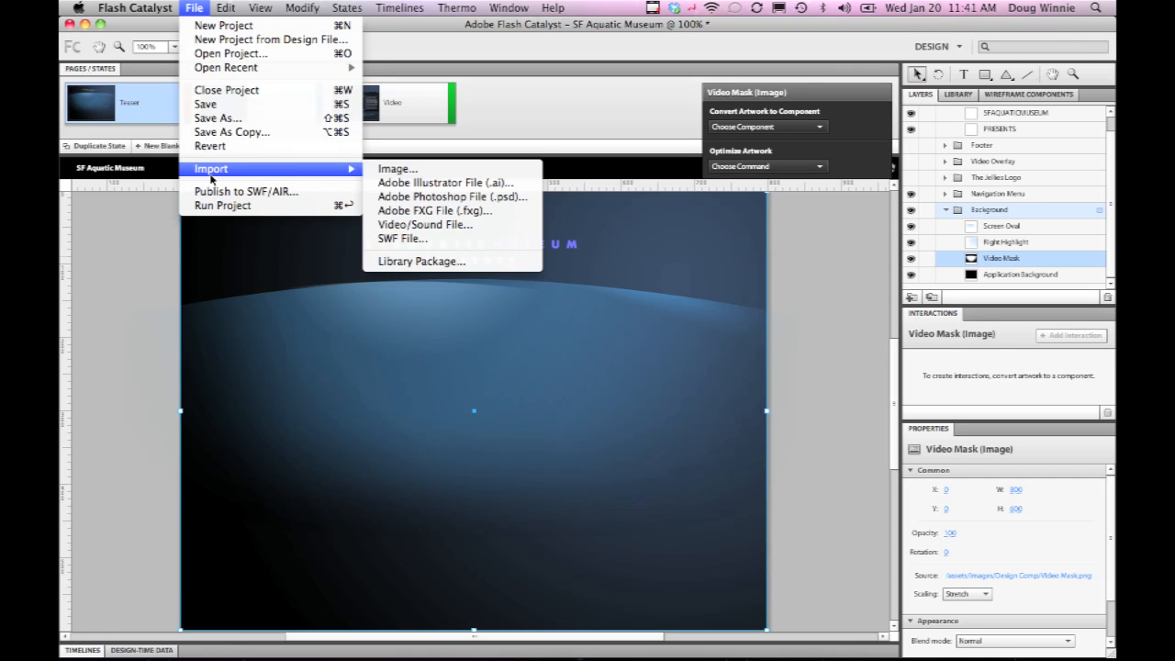
pyautogui.moveTo(243, 169)
pyautogui.click(469, 226)
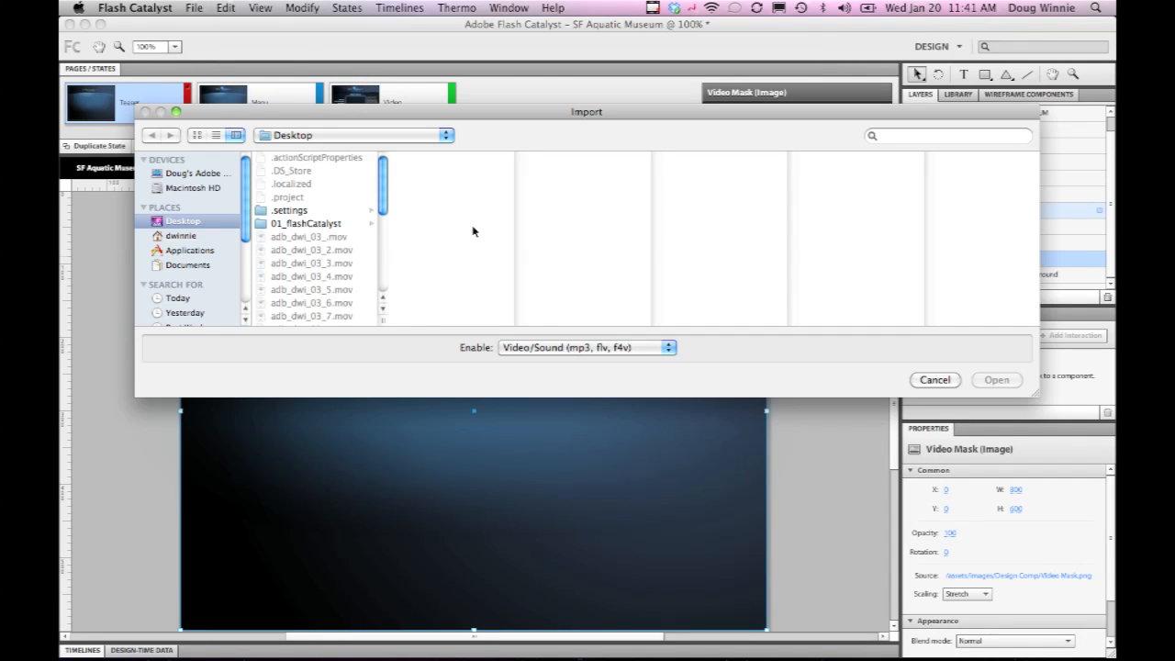
pyautogui.scroll(-5, 318, 228)
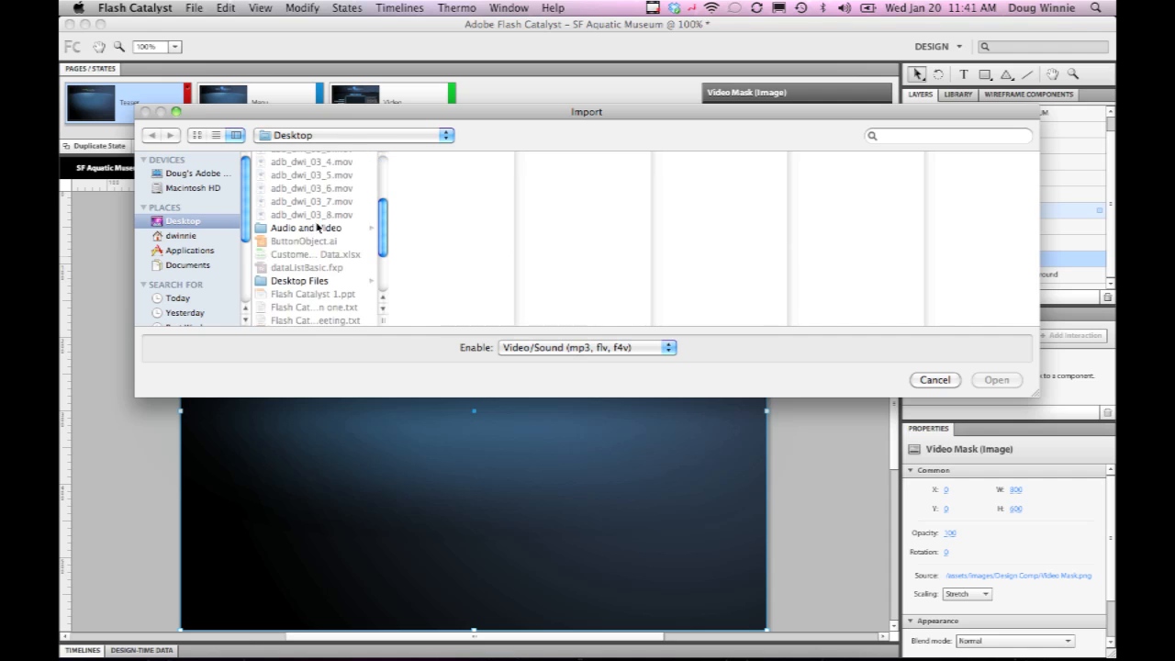
pyautogui.click(318, 228)
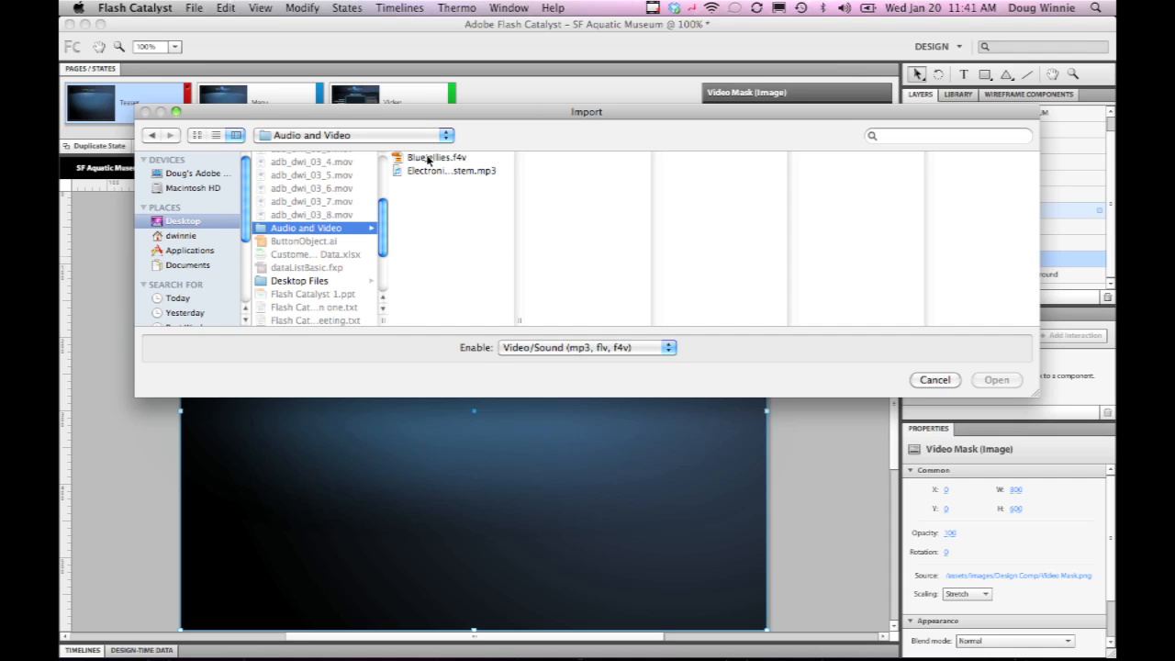
pyautogui.click(431, 158)
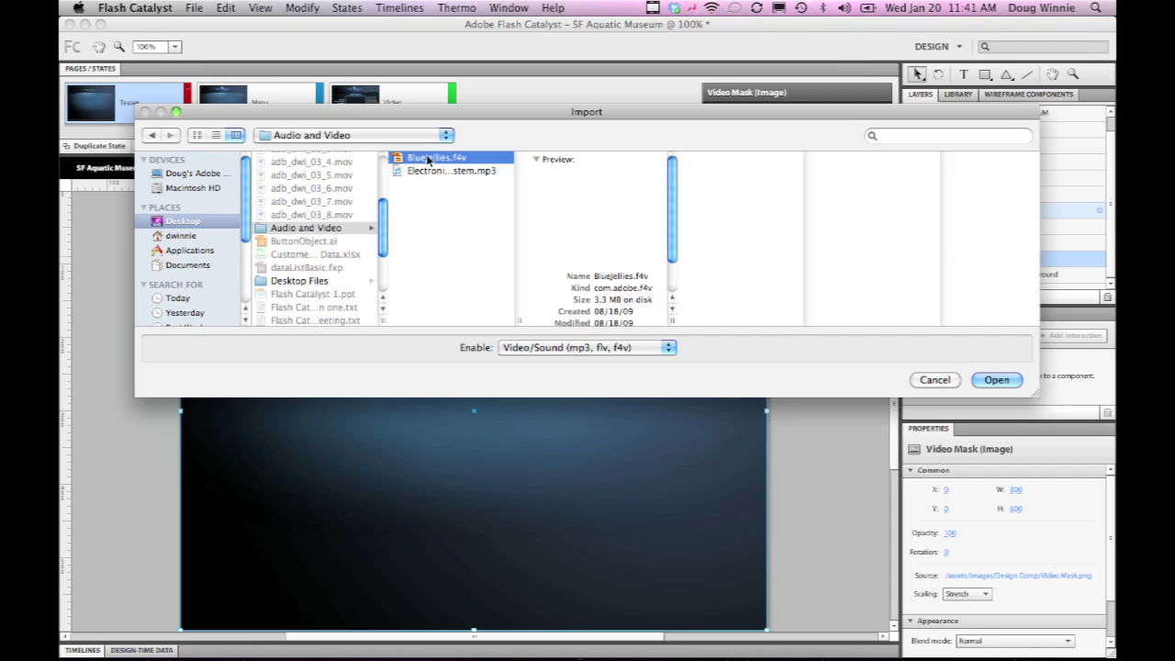
pyautogui.click(996, 379)
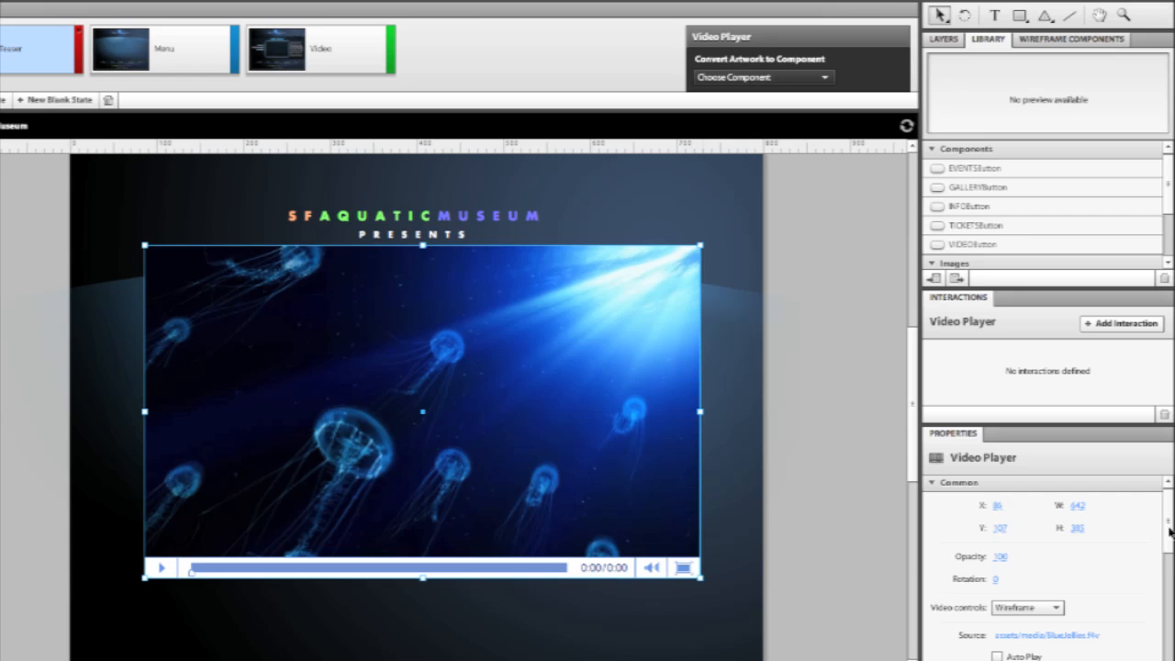
pyautogui.moveTo(1169, 531); pyautogui.dragTo(1169, 551)
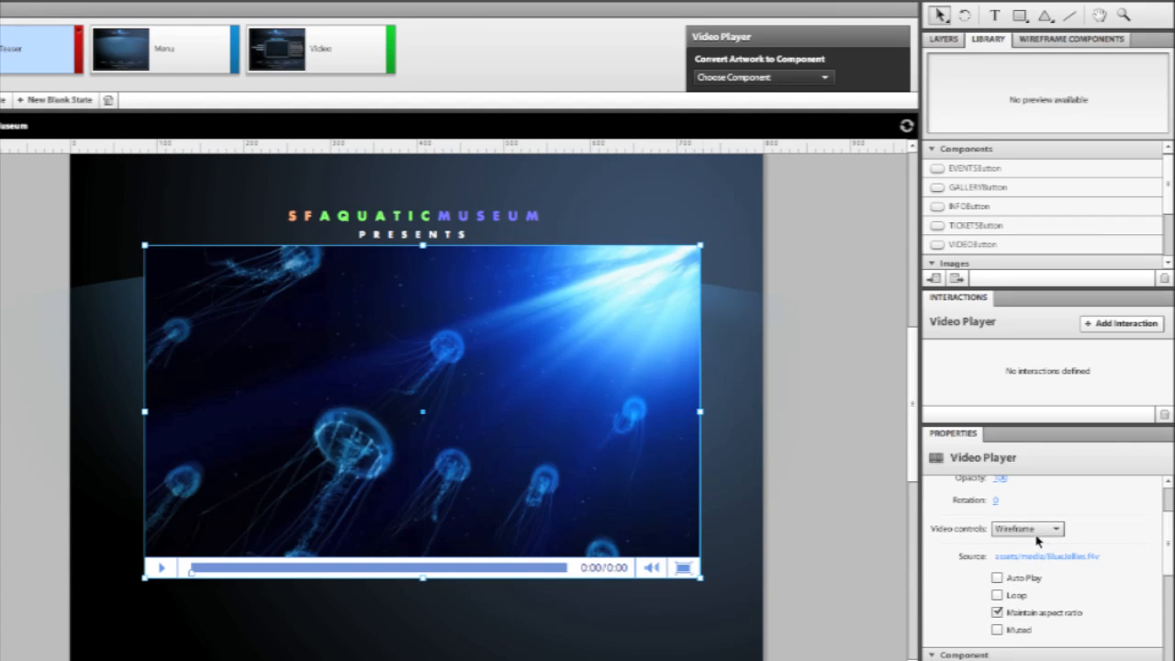
# Set the jellyfish player's Video controls to Standard, then to None so no playback bar shows
pyautogui.click(1052, 535)
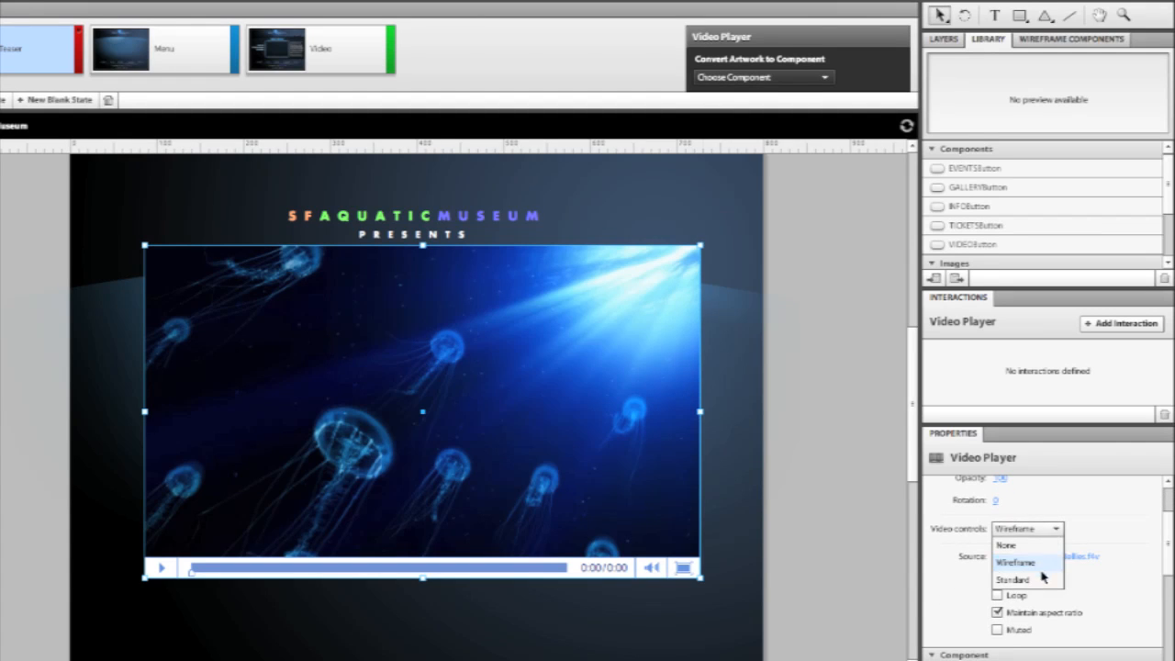
pyautogui.click(1040, 581)
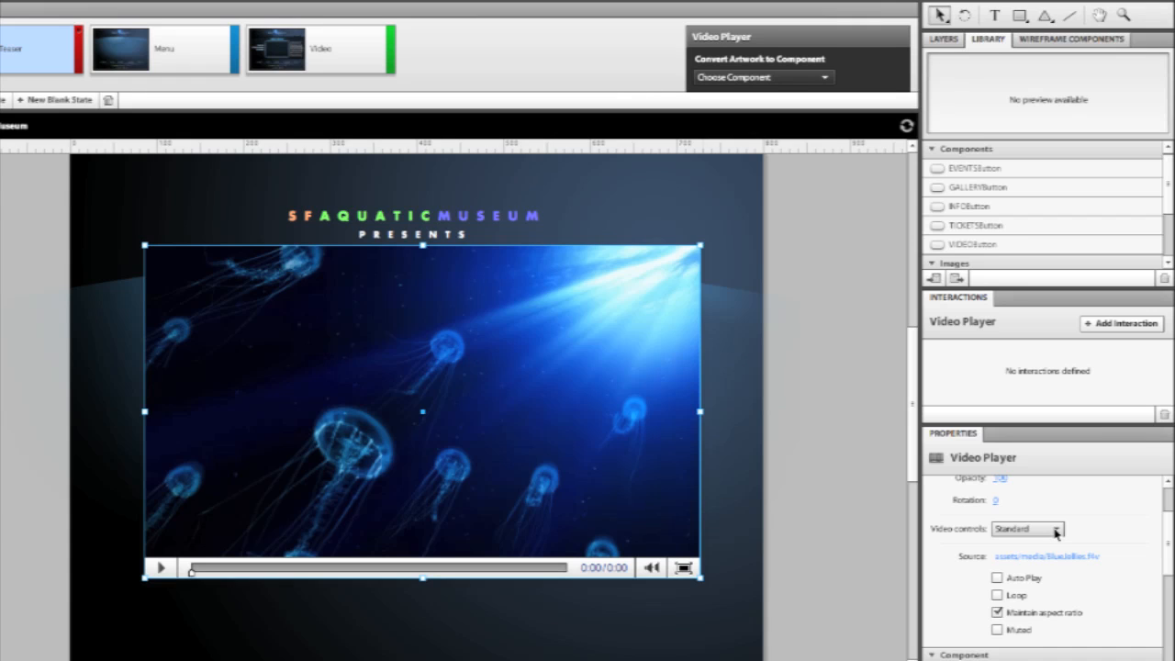
pyautogui.click(1056, 532)
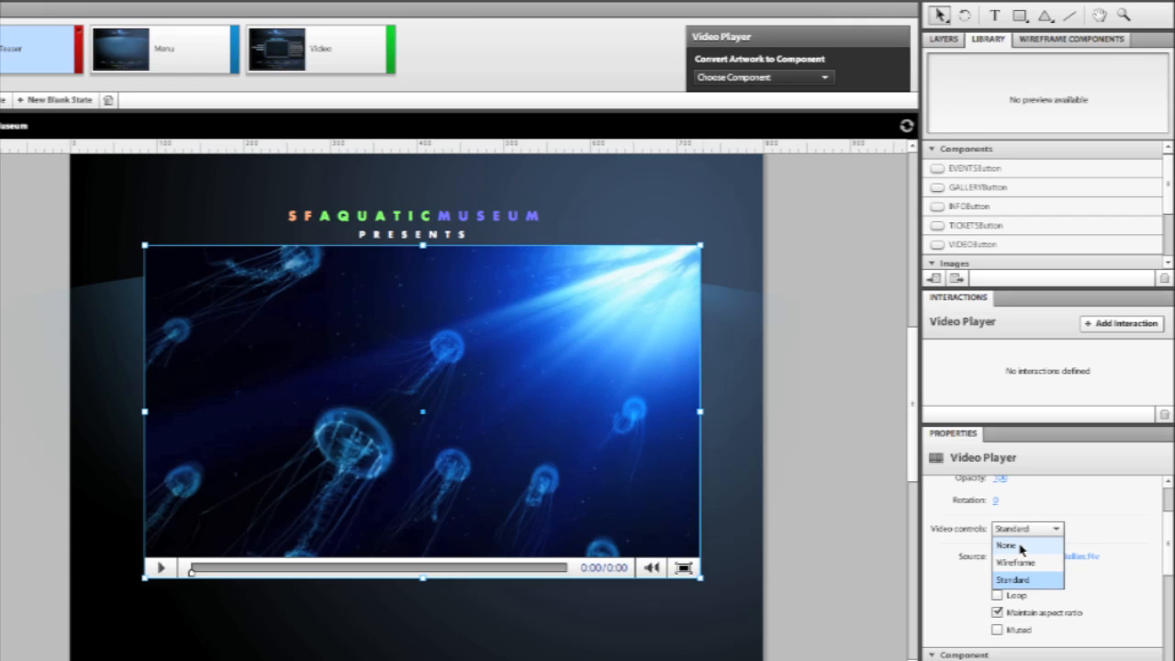
pyautogui.click(1021, 548)
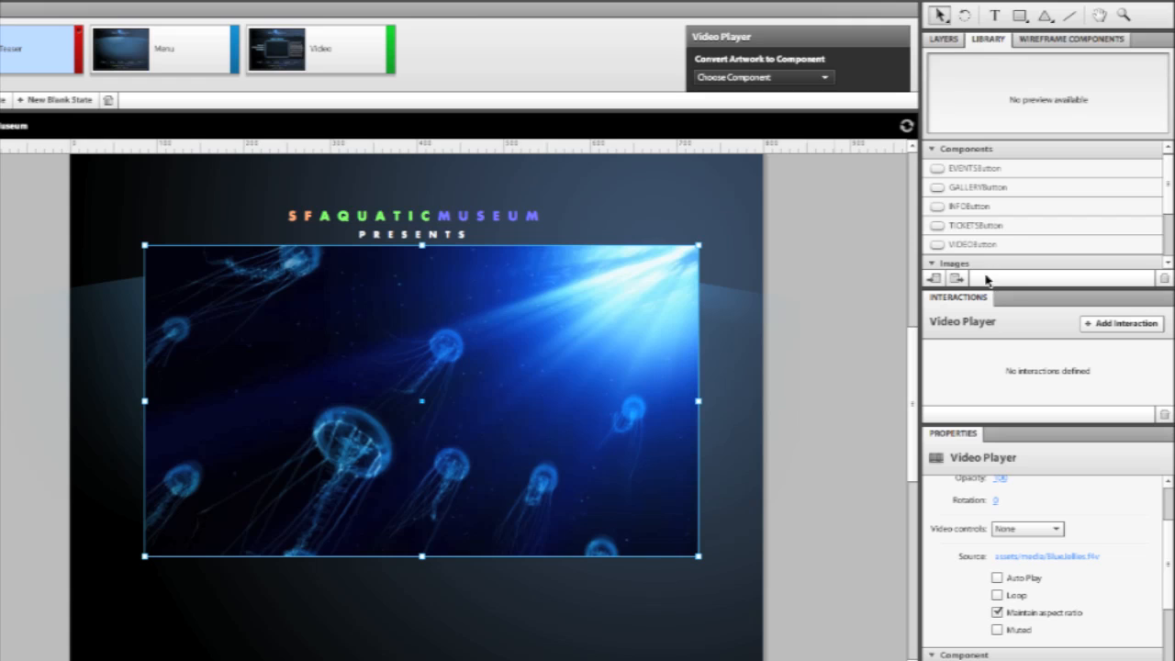
# Move the Video Player layer below Video Mask in the Background group and start enlarging the video
pyautogui.click(945, 40)
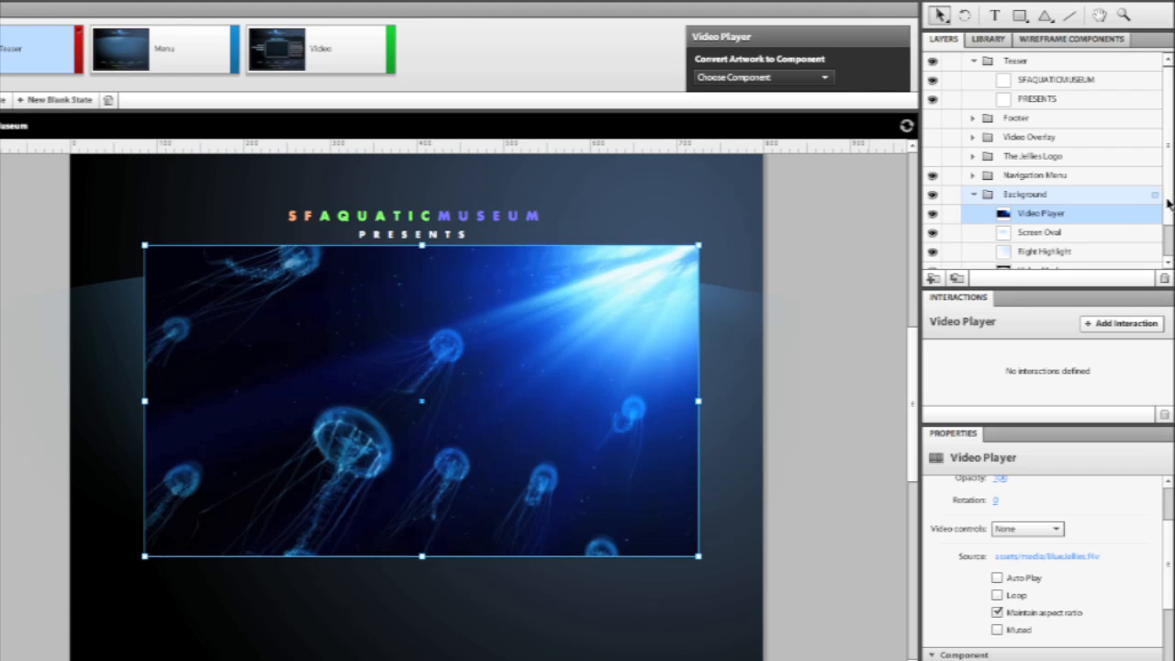
pyautogui.scroll(-2, 1167, 204)
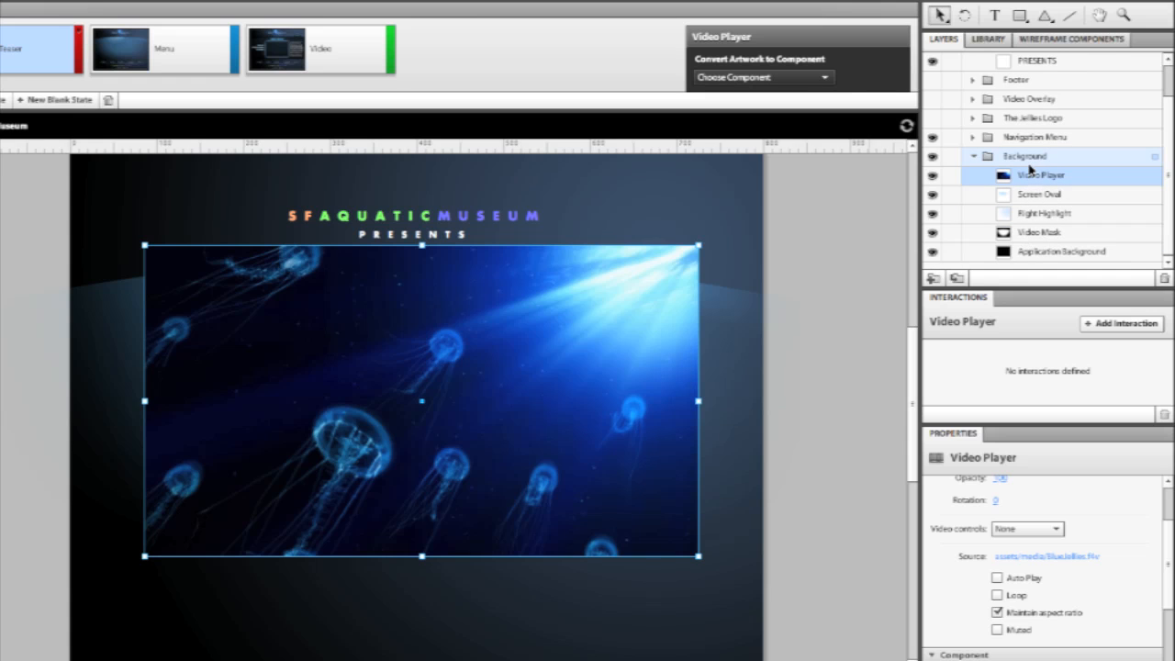
pyautogui.moveTo(1030, 175); pyautogui.dragTo(1026, 237)
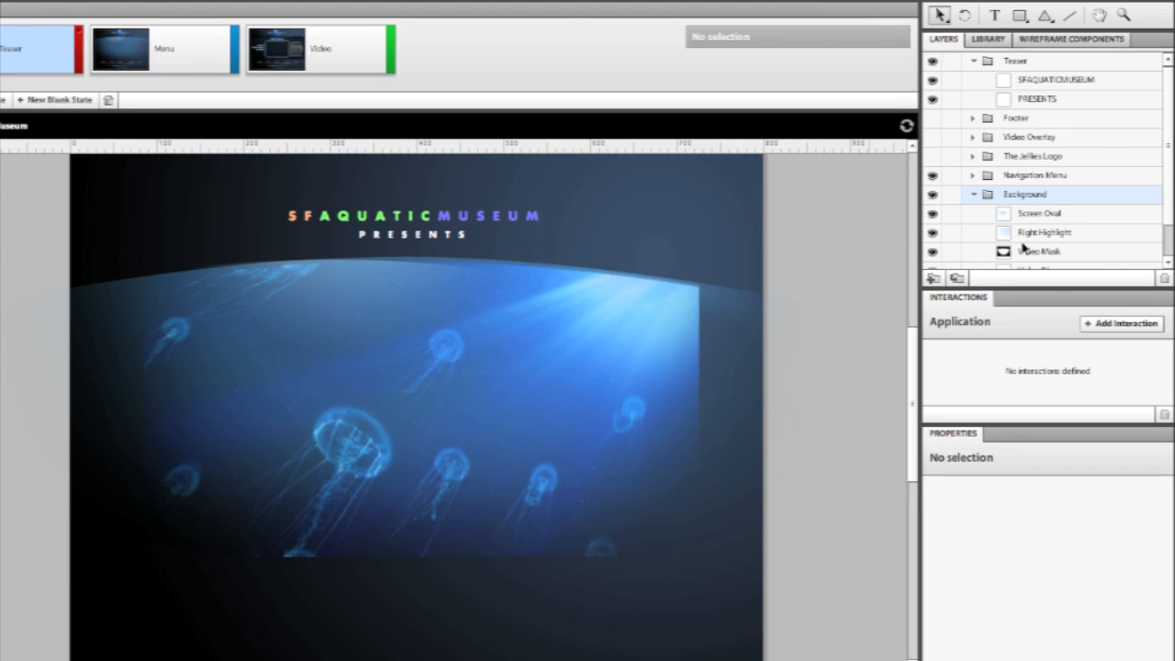
pyautogui.scroll(-2, 1171, 183)
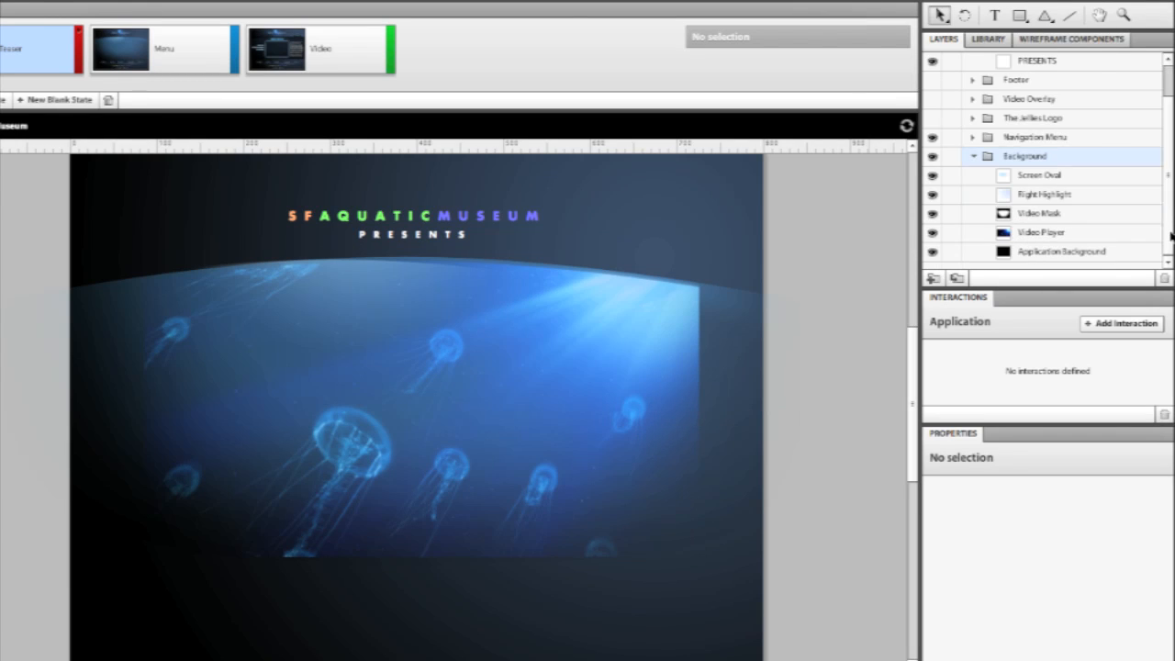
pyautogui.click(1043, 176)
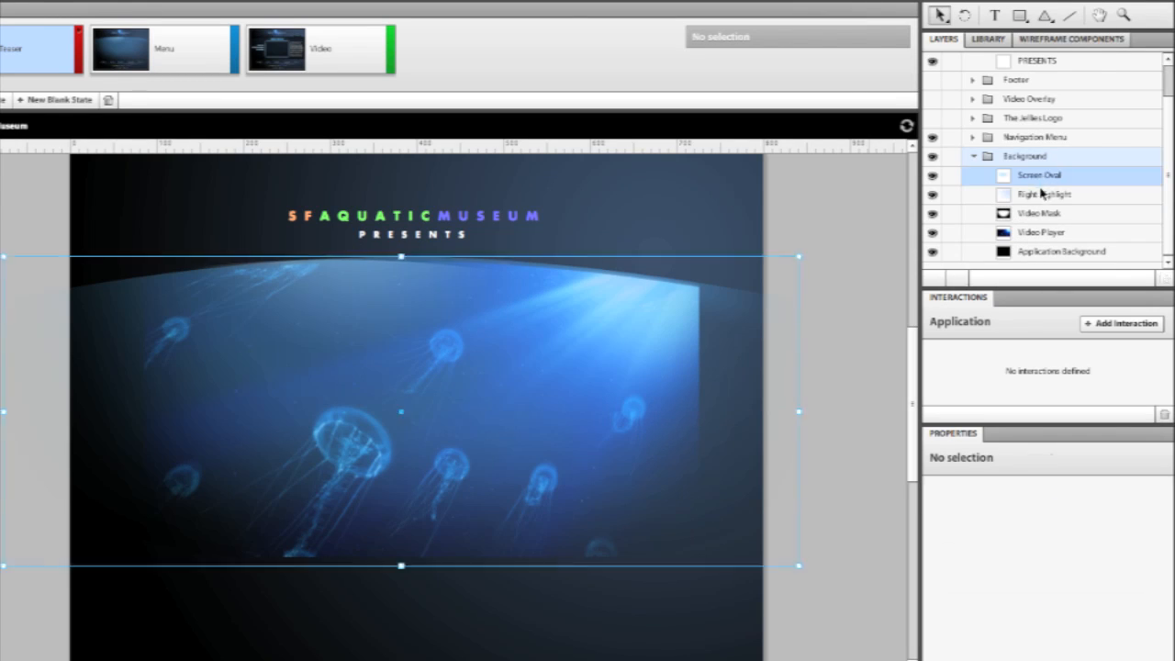
pyautogui.click(1043, 194)
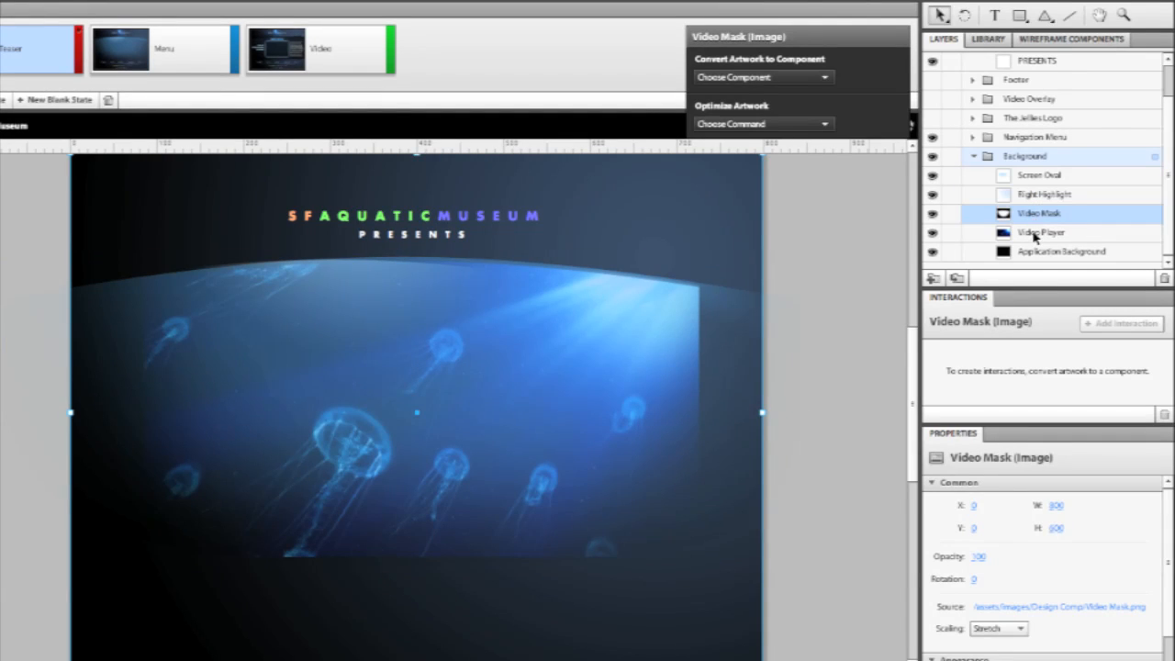
pyautogui.click(1037, 234)
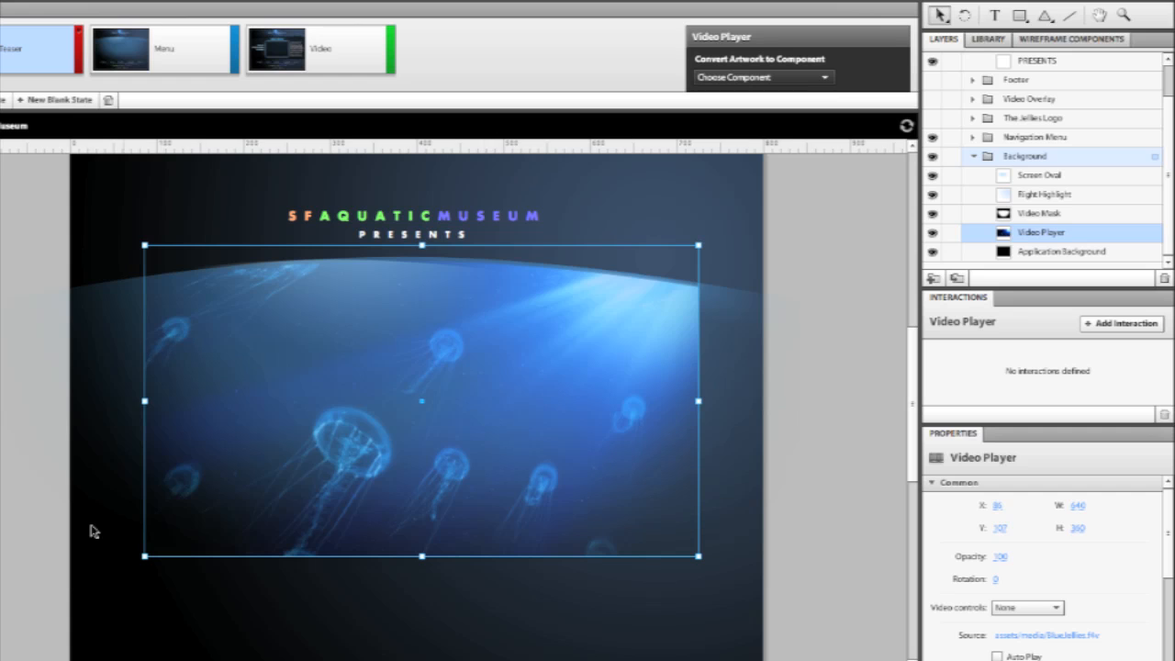
pyautogui.moveTo(142, 555); pyautogui.dragTo(74, 632)
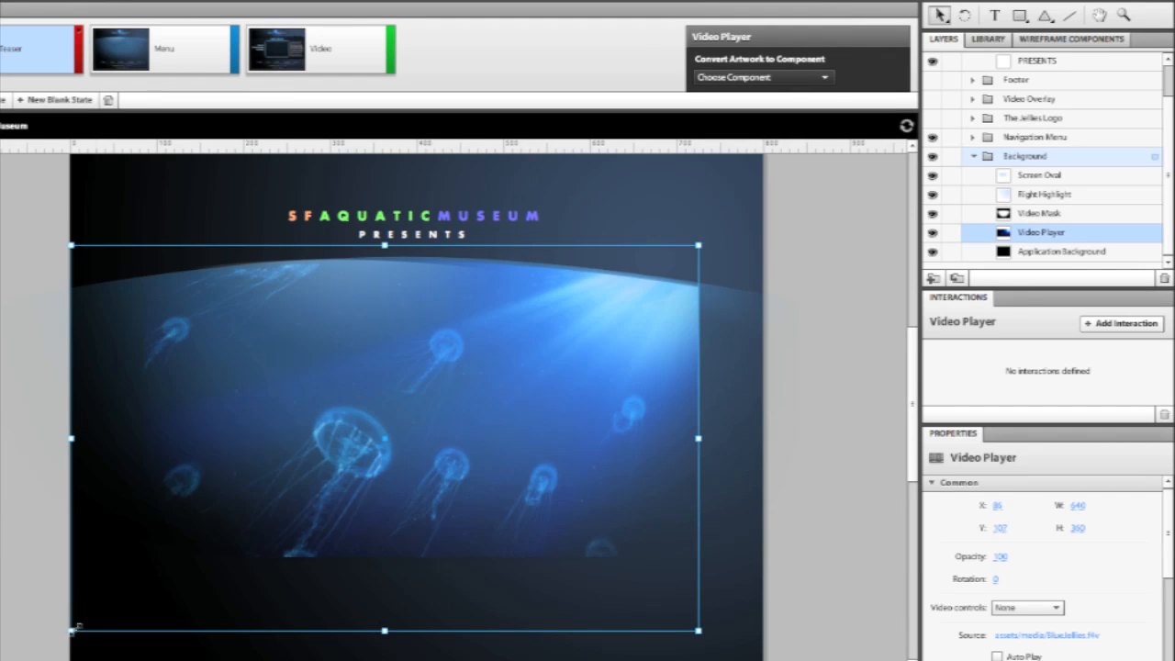
pyautogui.scroll(-2, 744, 455)
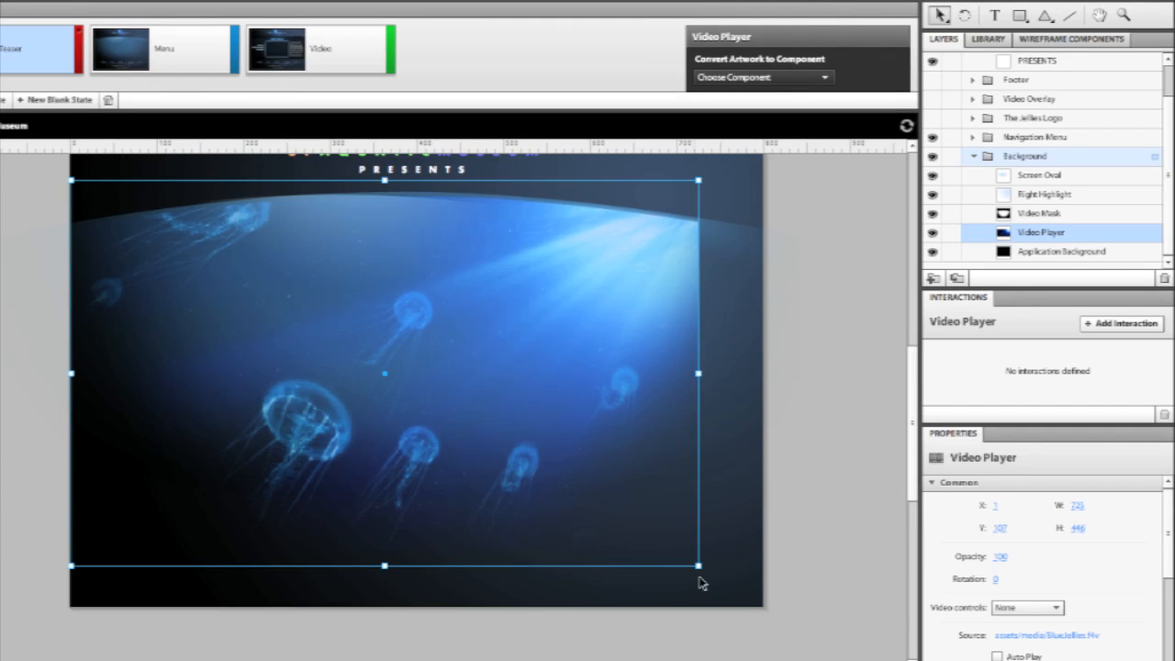
# Enlarge the video to fill the page, enable Auto Play and Loop, and switch to the browser preview
pyautogui.moveTo(699, 566); pyautogui.dragTo(764, 607)
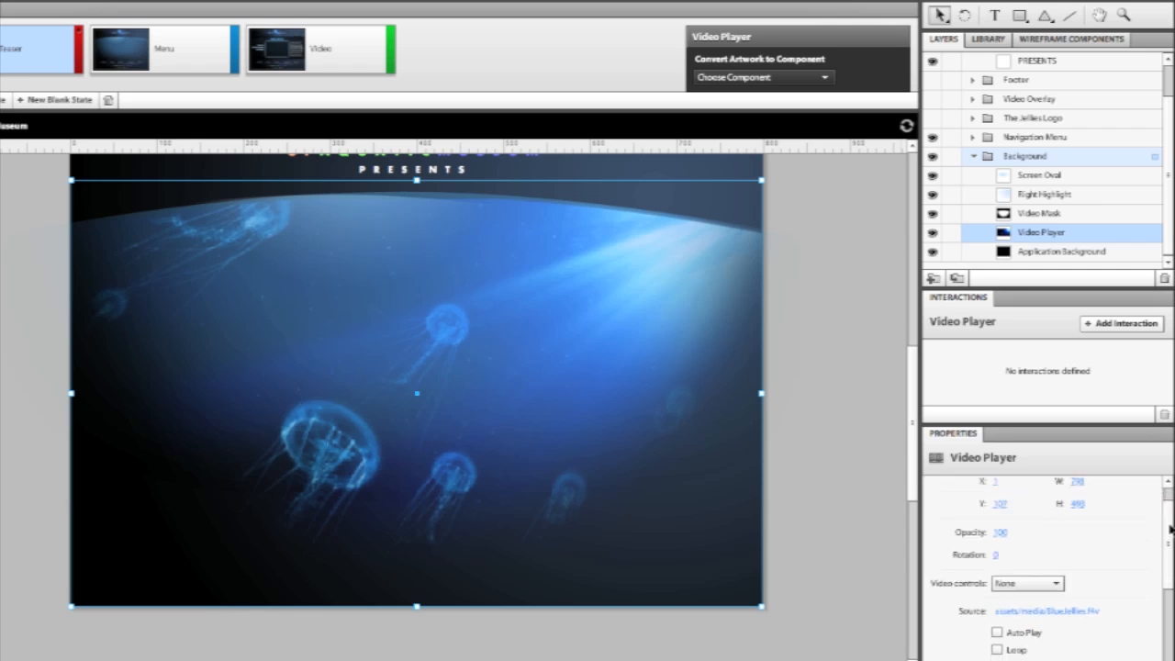
pyautogui.scroll(-3, 1171, 516)
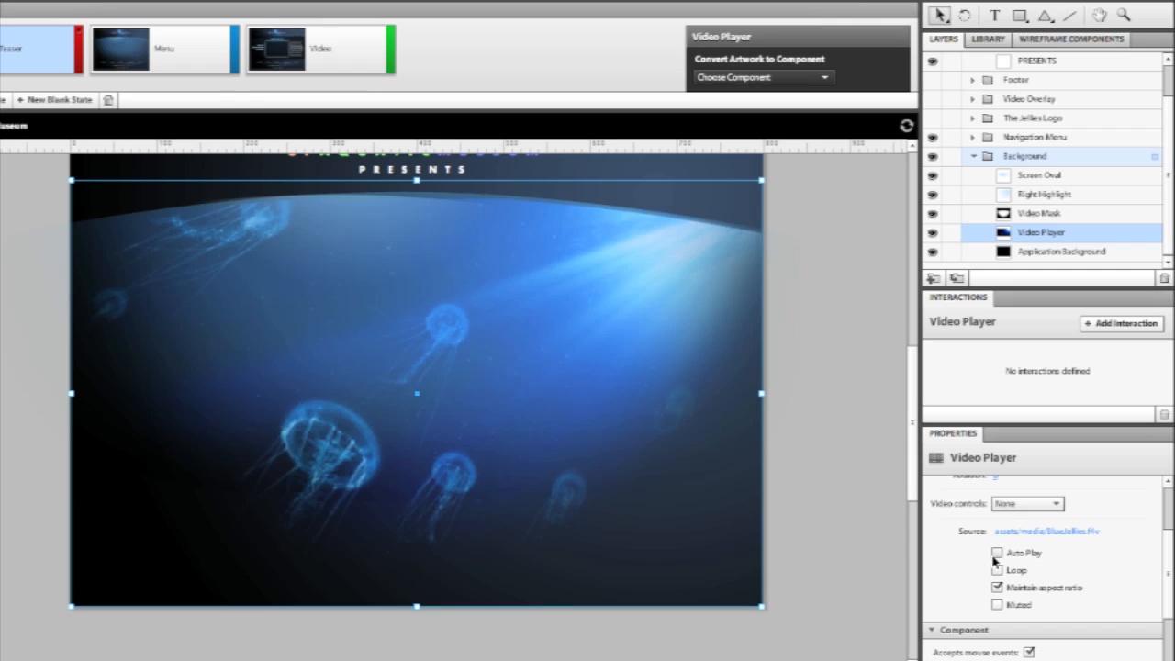
pyautogui.click(997, 553)
pyautogui.click(998, 570)
pyautogui.press('super+Tab')
pyautogui.press('super+Tab')
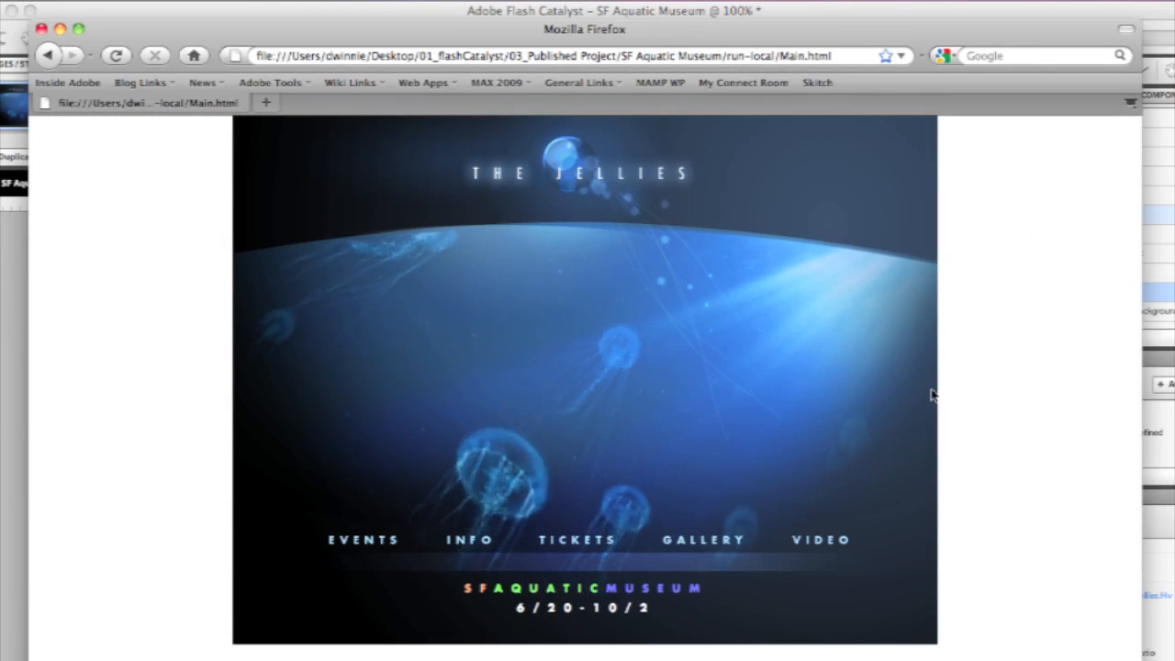
pyautogui.press('super+Tab')
pyautogui.press('super+Tab')
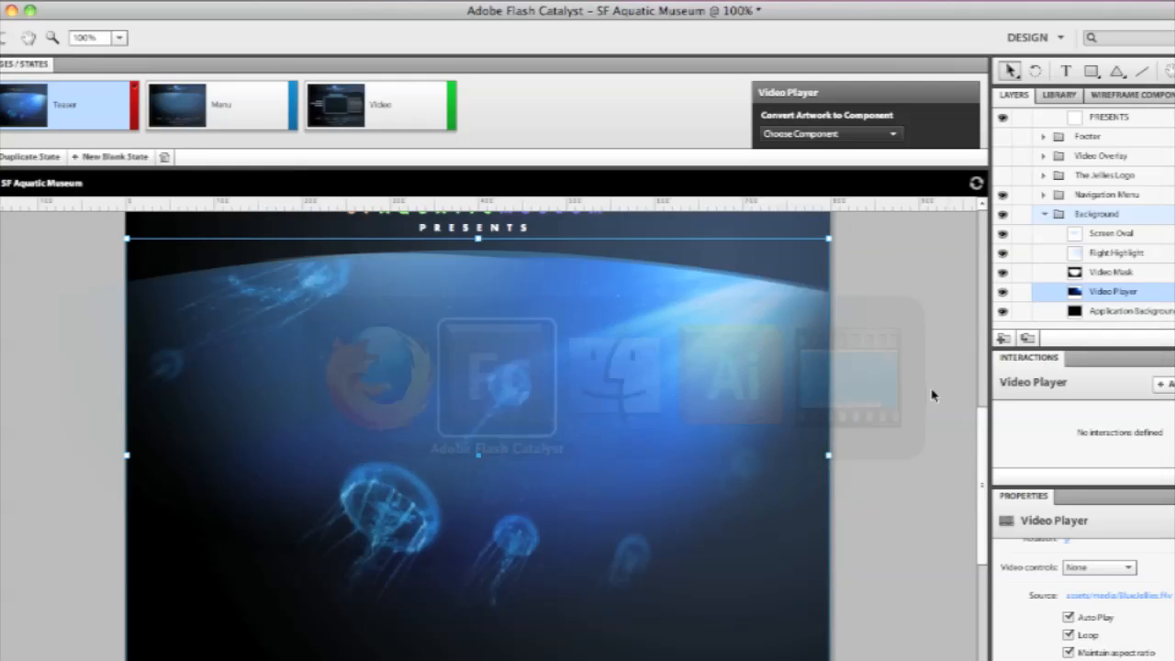
# Deselect the player, show the Timelines panel and switch to the Menu page
pyautogui.click(803, 231)
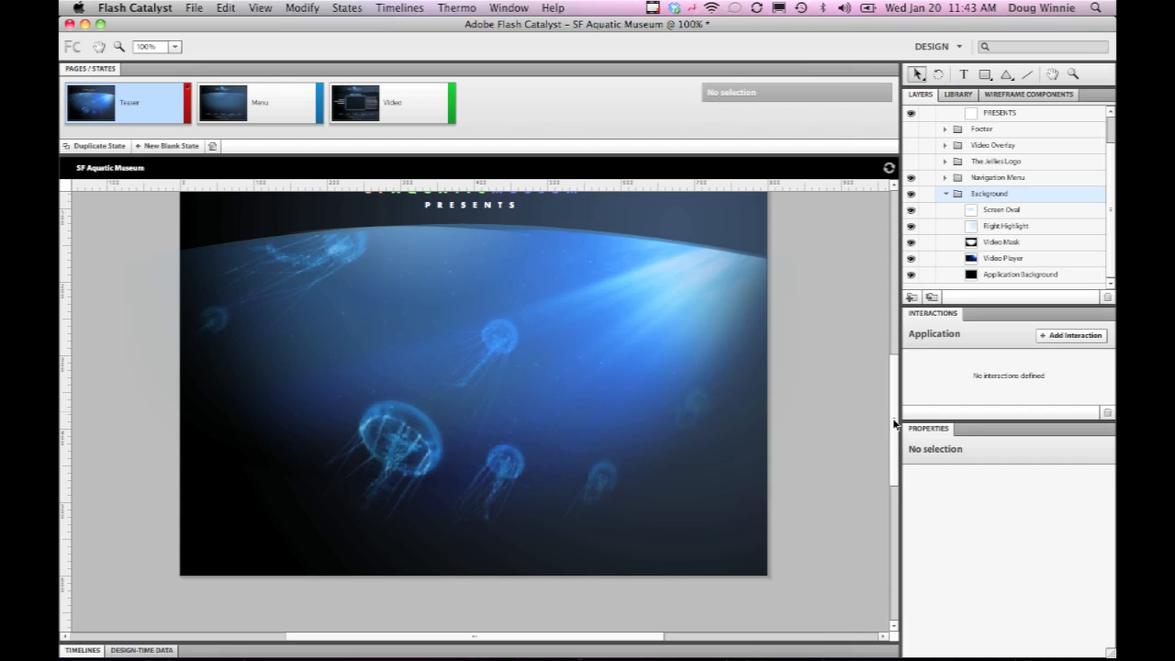
pyautogui.click(81, 650)
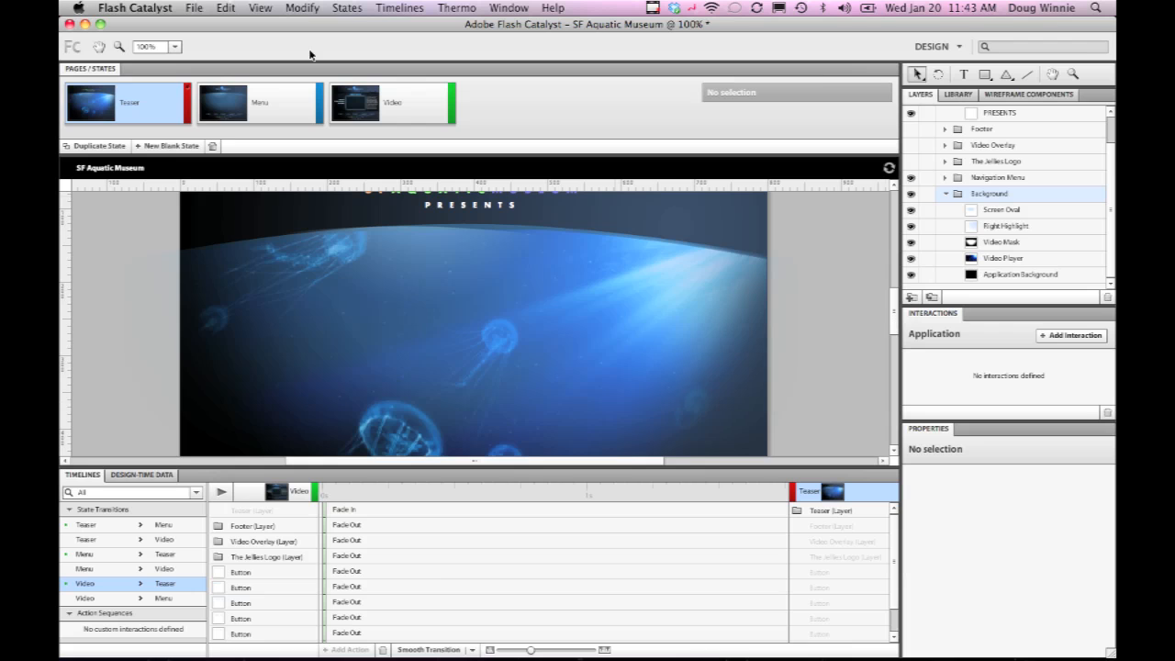
pyautogui.click(288, 103)
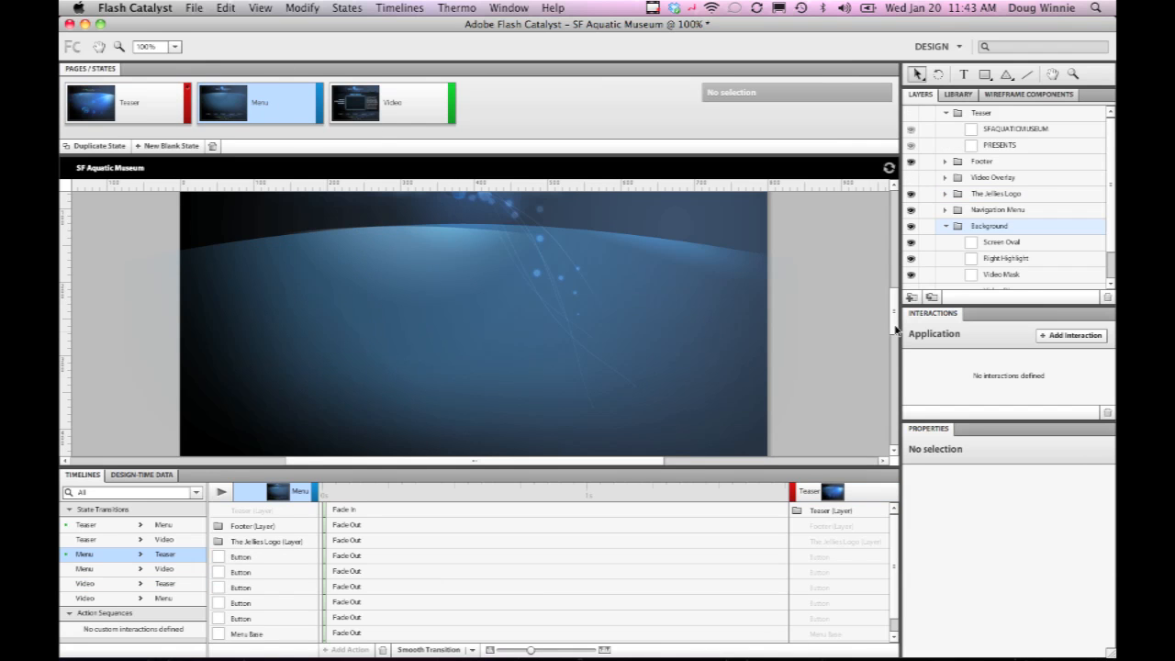
pyautogui.moveTo(895, 329); pyautogui.dragTo(897, 347)
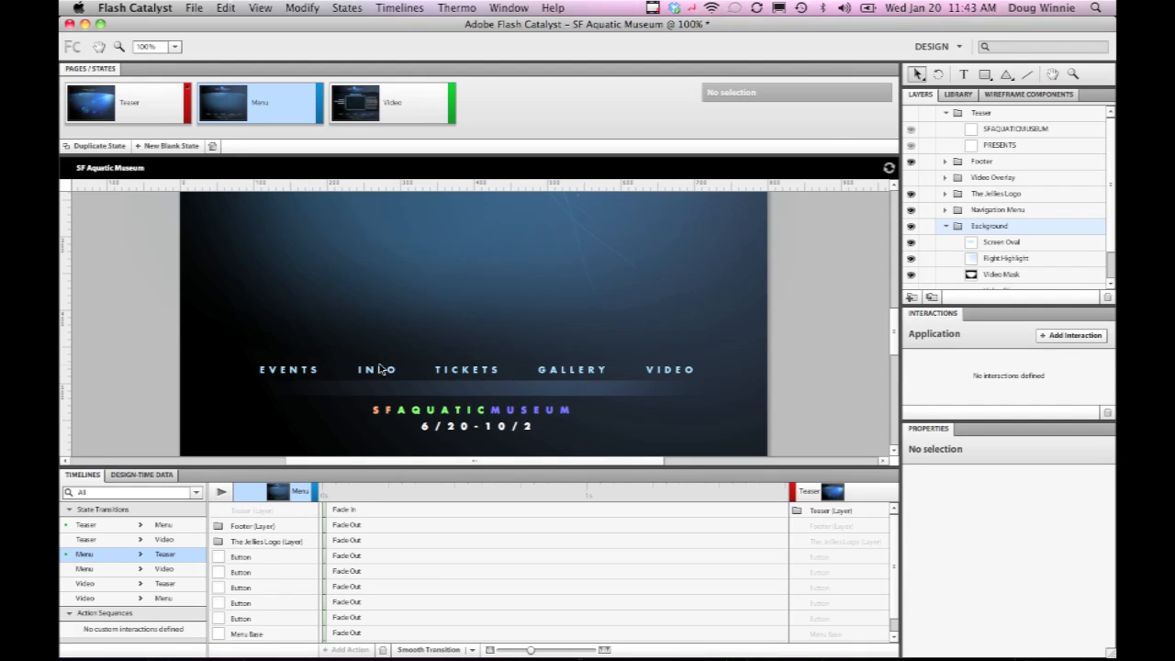
# Select the VIDEO button and load the Menu > Video state transition's effects
pyautogui.click(668, 372)
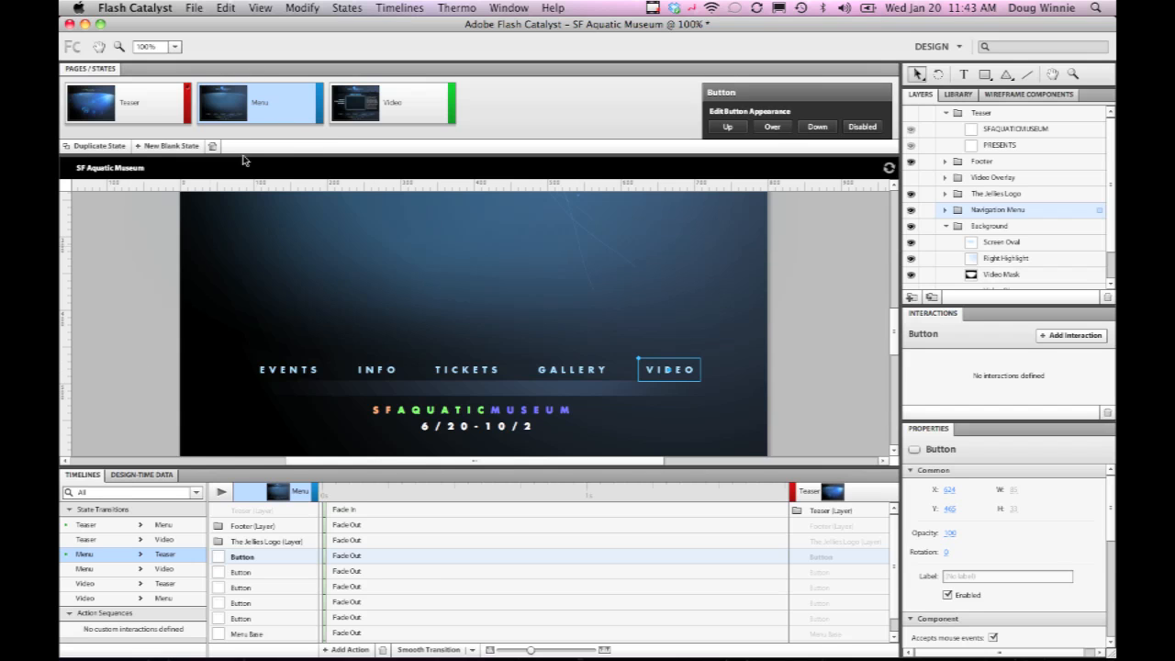
pyautogui.click(102, 569)
pyautogui.click(427, 649)
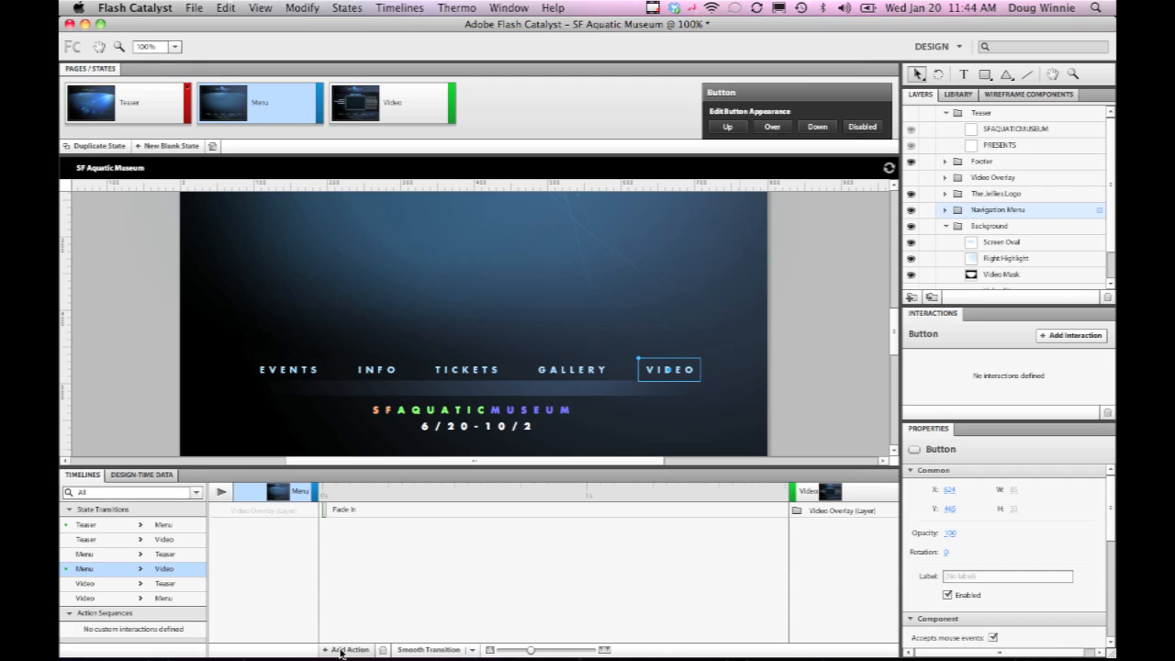
# Add a Sound Effect action and import Electronic Button Push Sound System.mp3 as its source
pyautogui.click(341, 652)
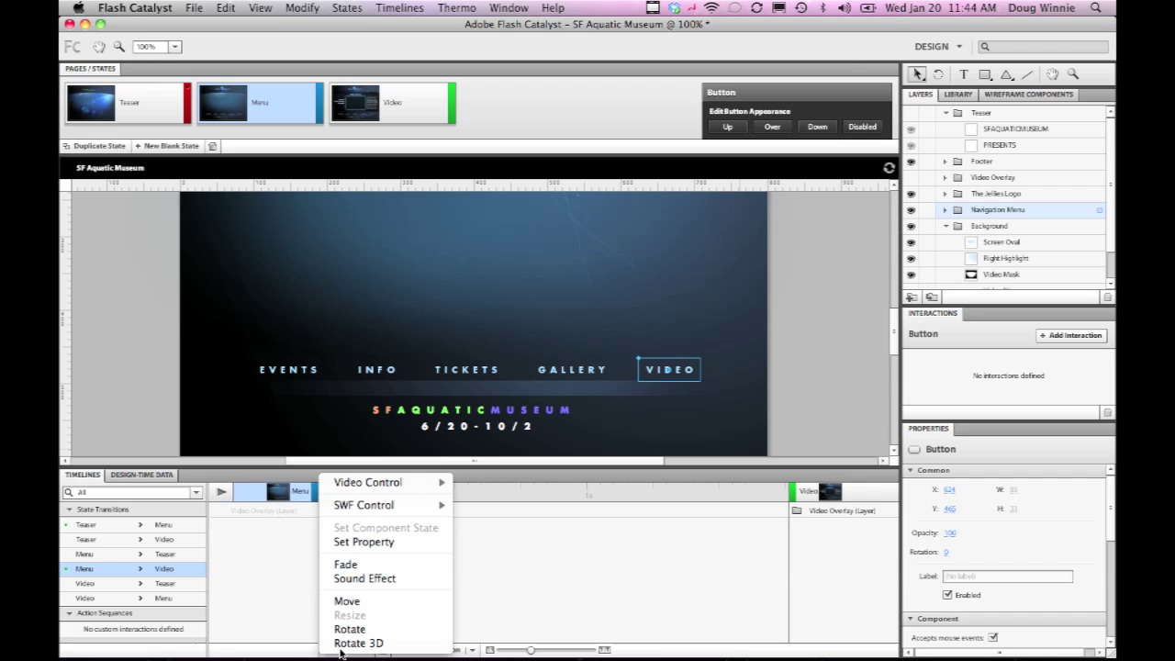
pyautogui.click(365, 579)
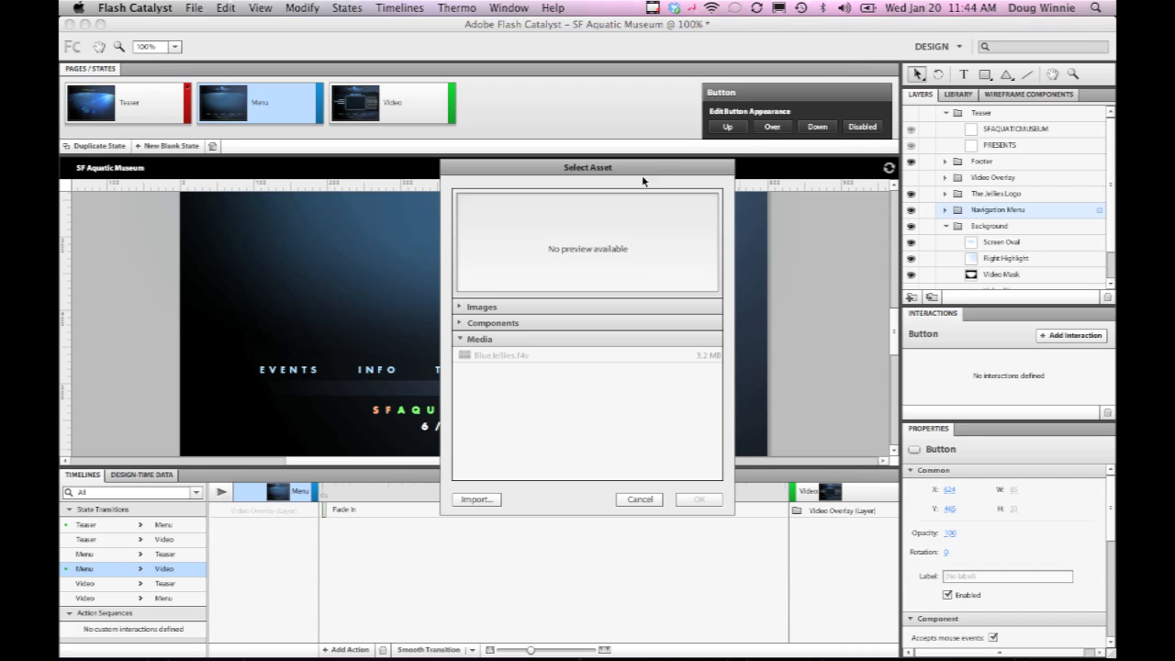
pyautogui.click(476, 499)
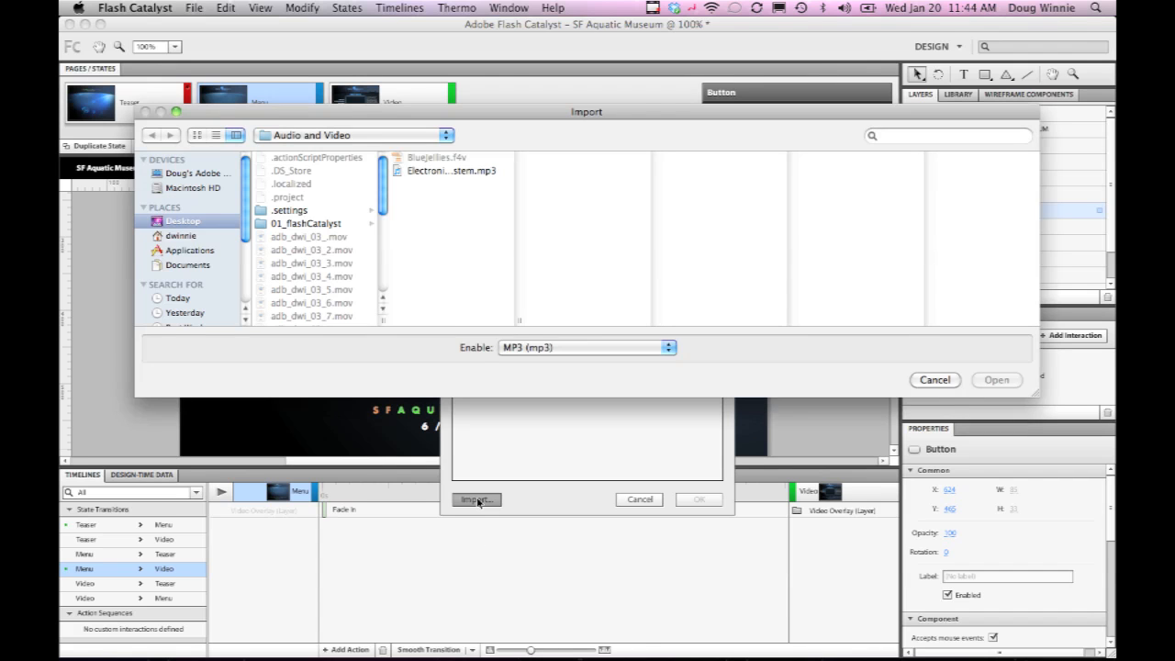
pyautogui.click(450, 171)
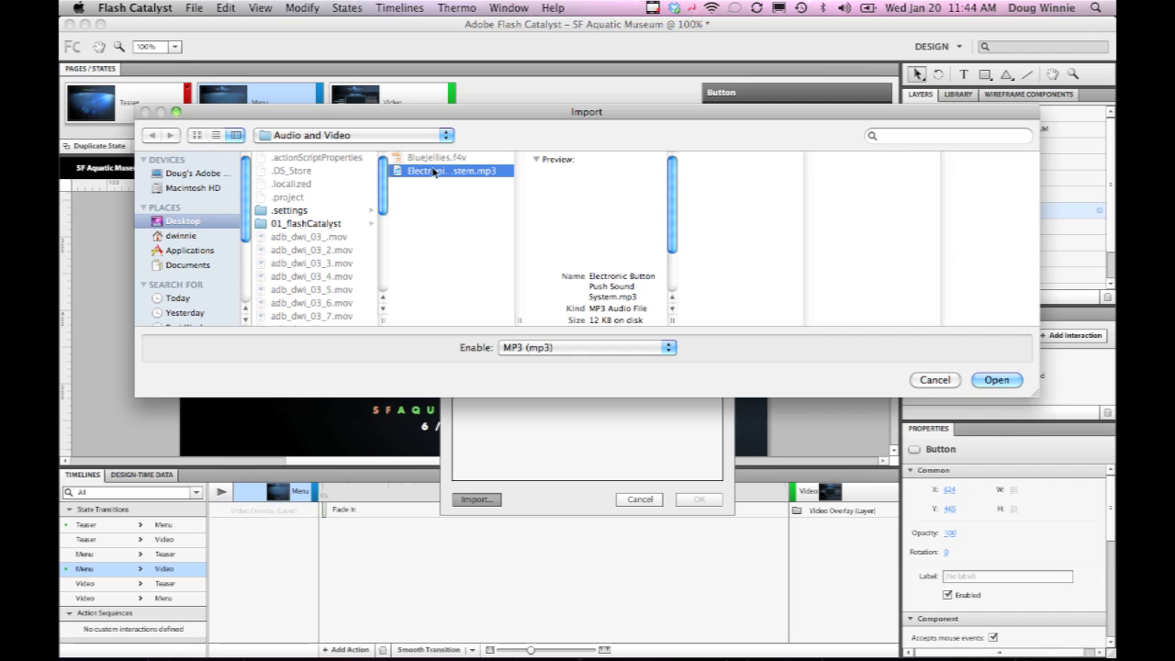
pyautogui.click(996, 379)
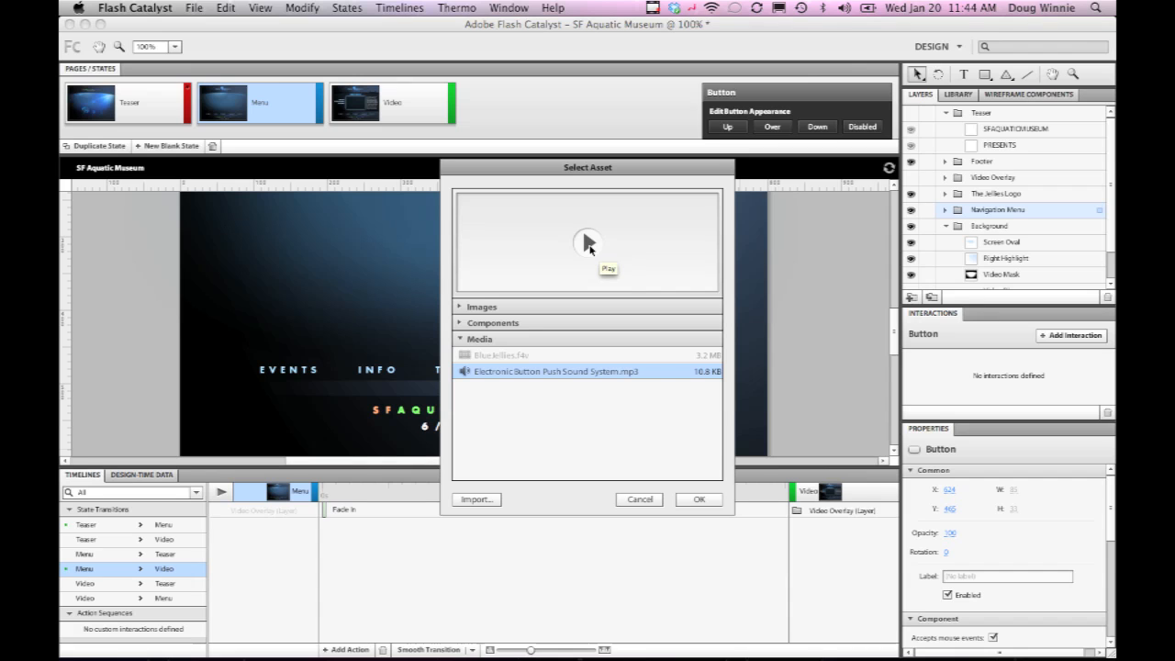
pyautogui.click(698, 499)
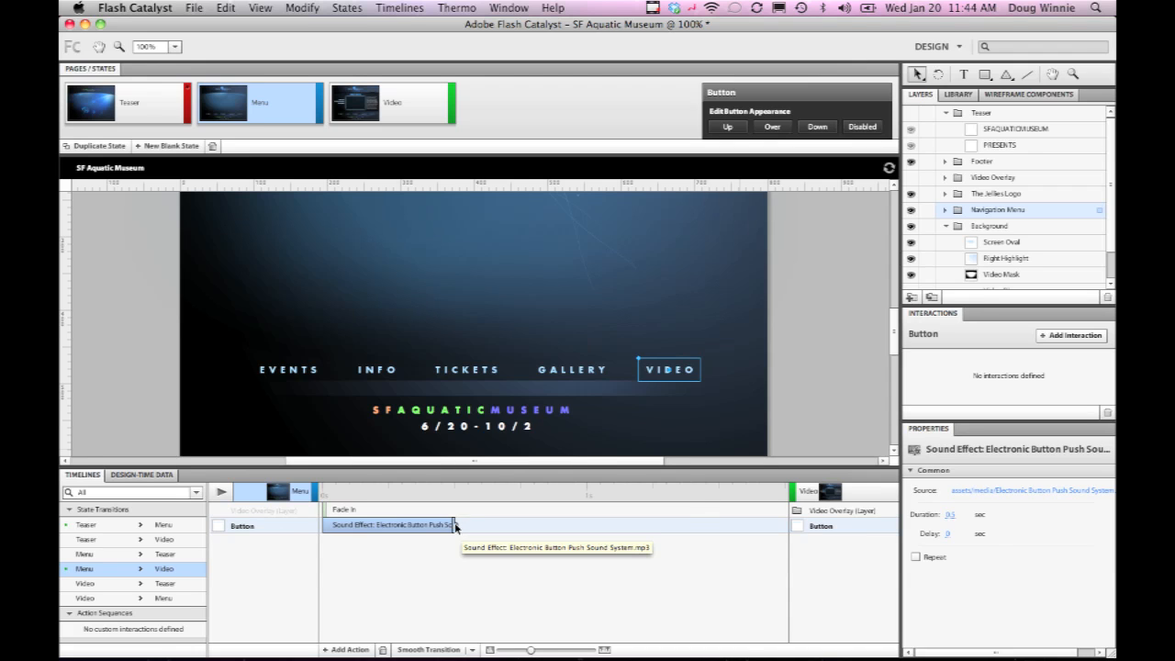
# Stretch the sound effect bar to 1 second and shift it to a 0.5 second delay
pyautogui.moveTo(456, 525); pyautogui.dragTo(536, 532)
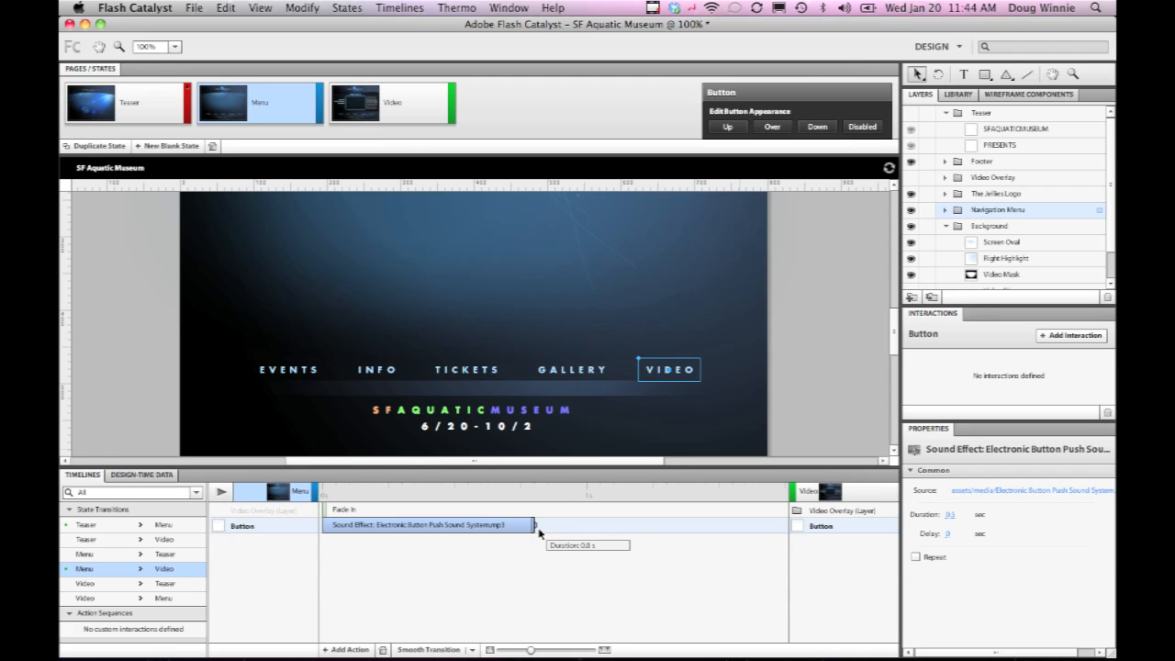
pyautogui.moveTo(536, 527)
pyautogui.mouseDown()
pyautogui.moveTo(613, 535)
pyautogui.moveTo(586, 526)
pyautogui.mouseUp()
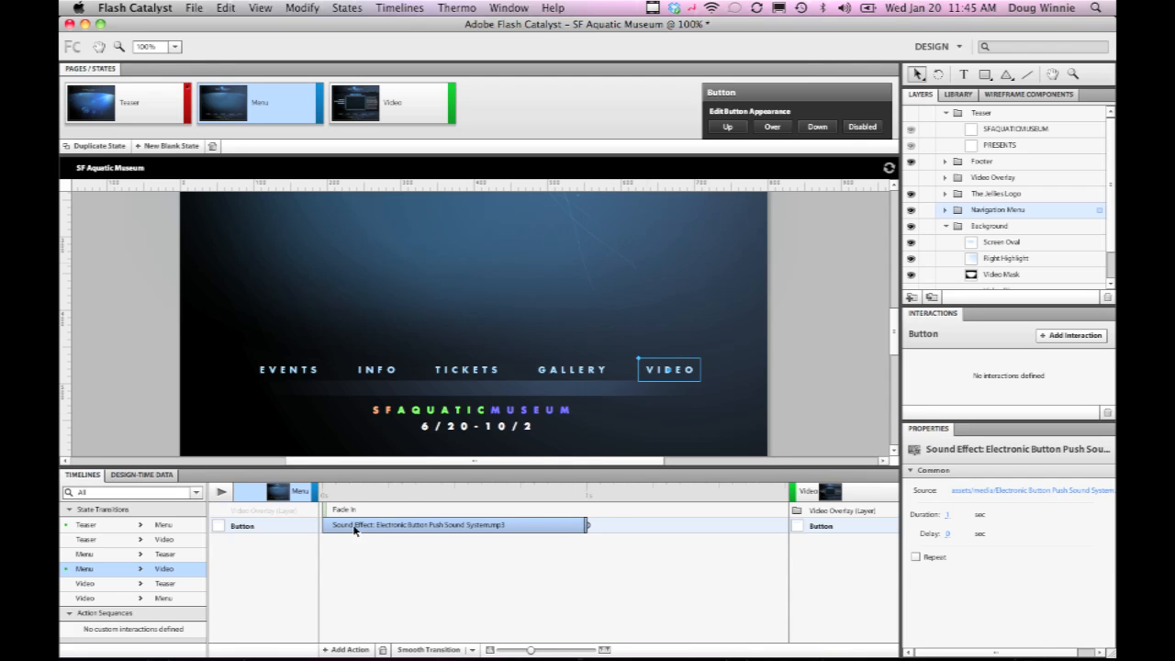
pyautogui.moveTo(355, 526); pyautogui.dragTo(489, 526)
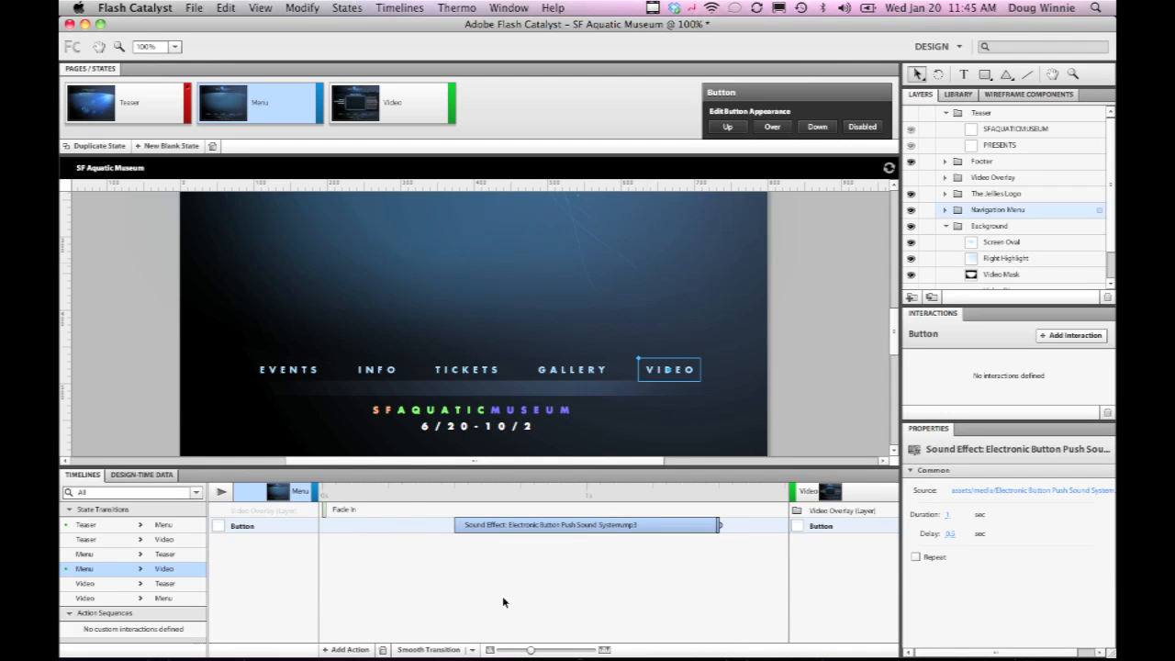